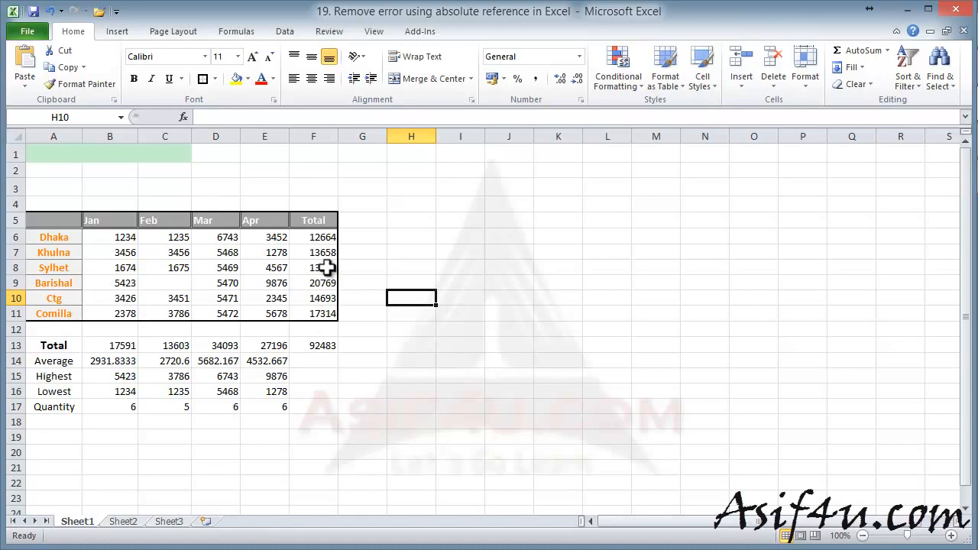
click(65, 238)
click(59, 252)
click(66, 268)
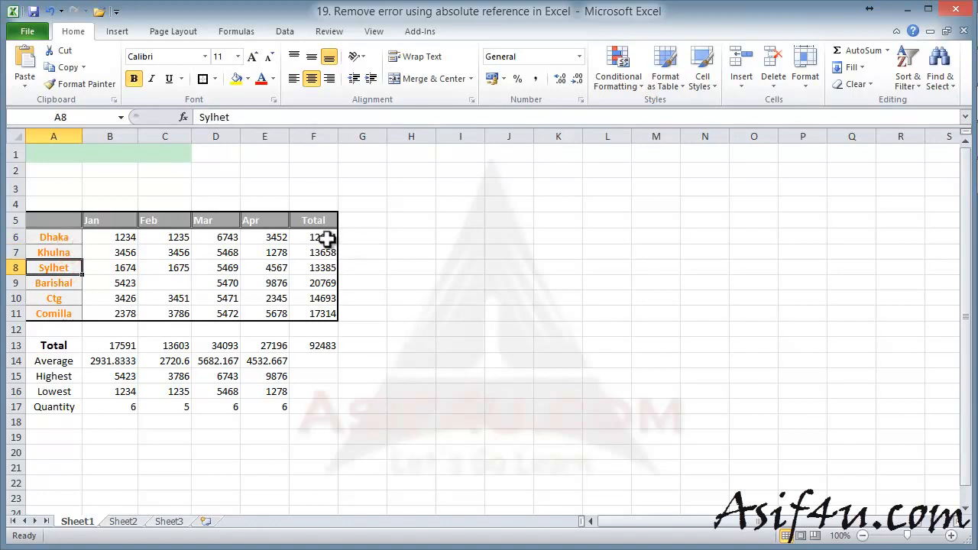
Enter the formula =F6/F13 in cell G6 to calculate Dhaka's share of the grand total
click(352, 237)
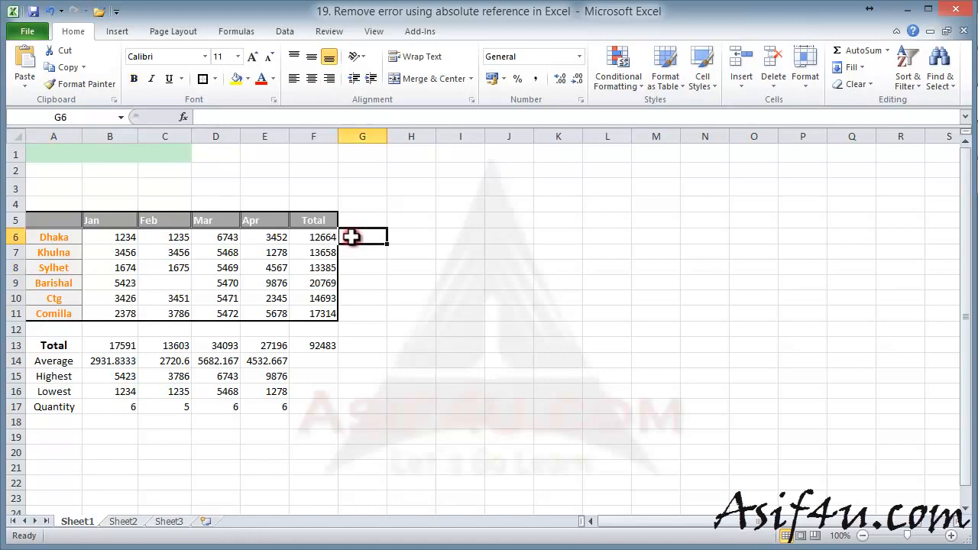
text(=)
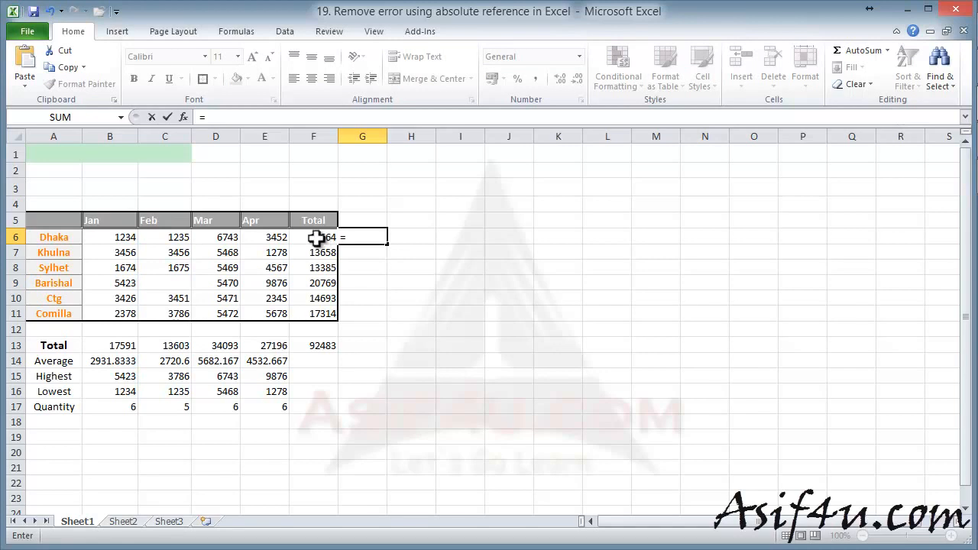
click(315, 238)
click(316, 346)
key(Return)
Format cell G6 as a percentage without decimal places and fill its formula down to G11
click(372, 240)
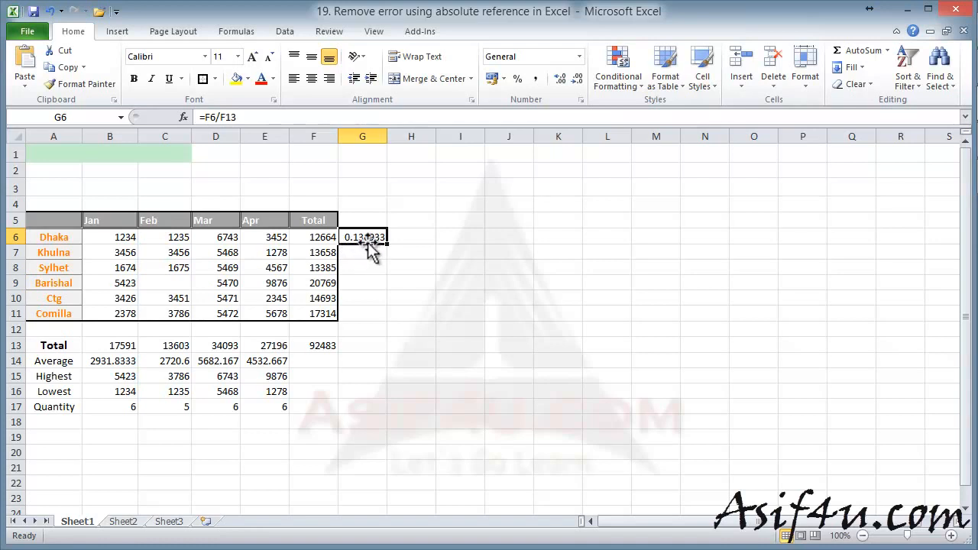
click(517, 80)
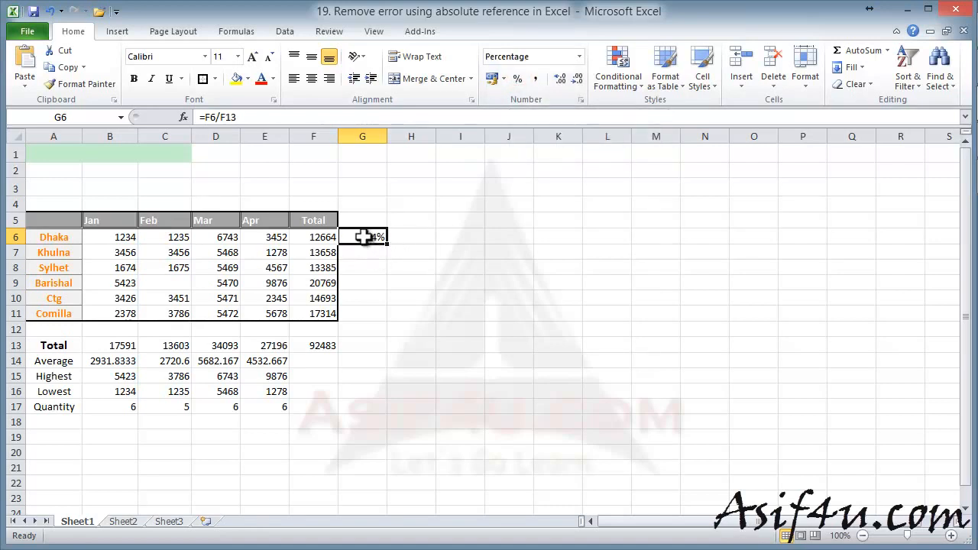
click(560, 79)
click(580, 80)
click(581, 80)
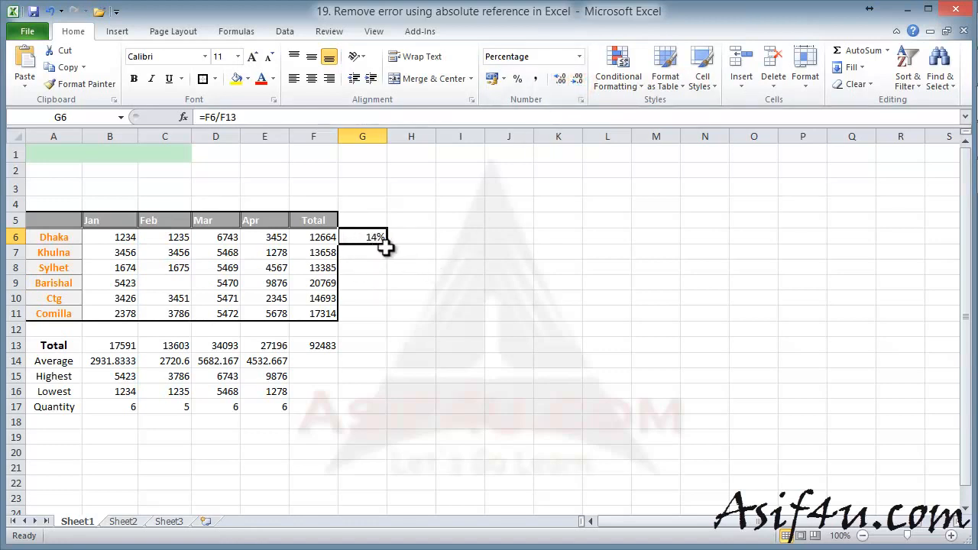
drag(388, 243, 383, 316)
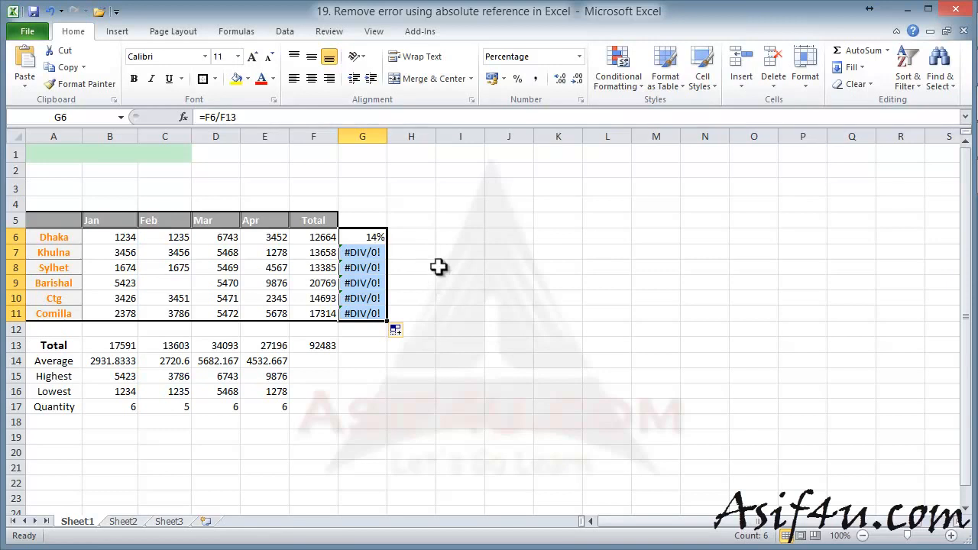
Show the sheet's formulas, examine which cells each formula in G6:G11 refers to, and return to the normal value view
key(ctrl+grave)
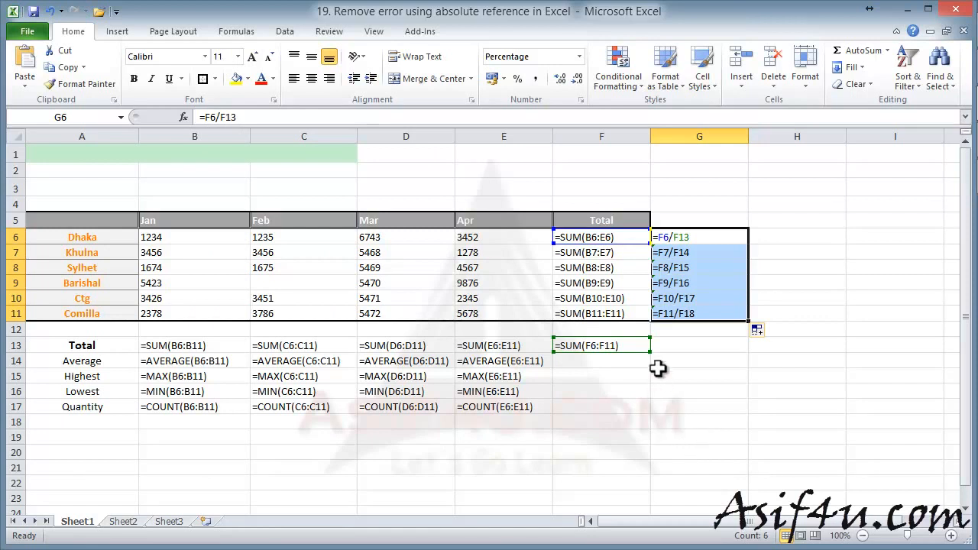
click(714, 398)
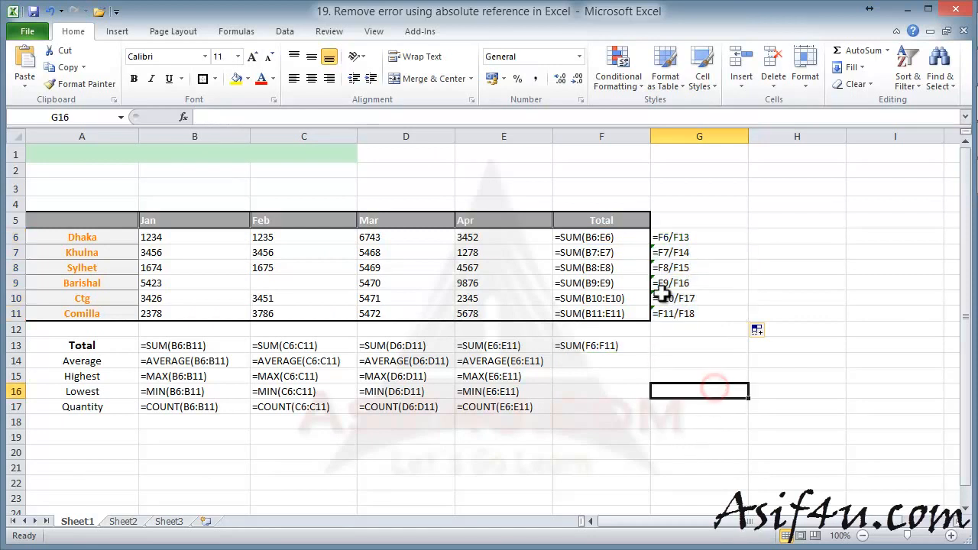
double_click(694, 239)
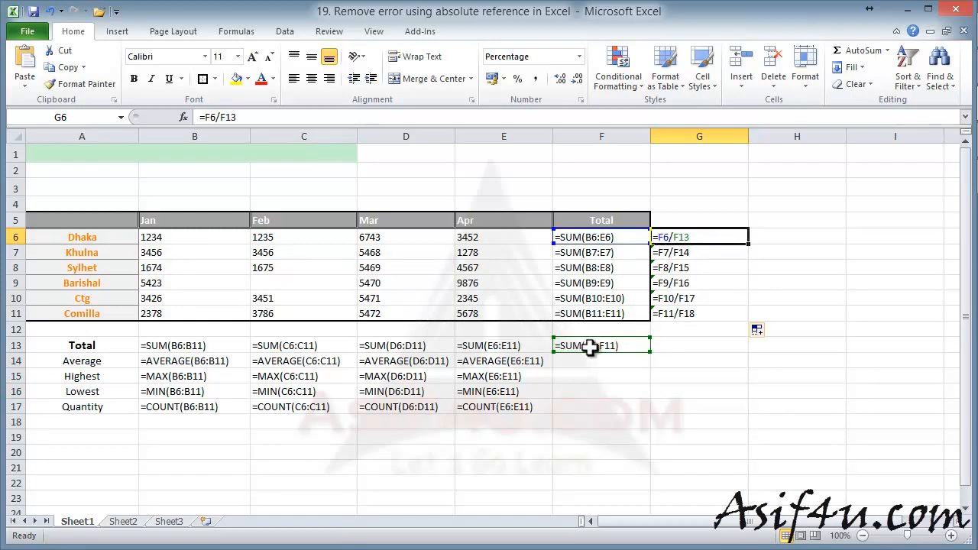
double_click(692, 253)
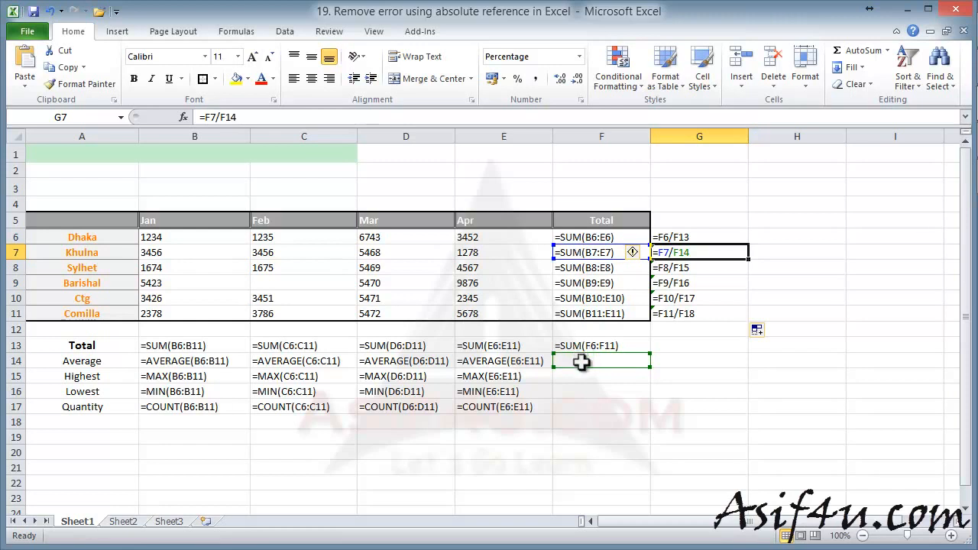
double_click(669, 269)
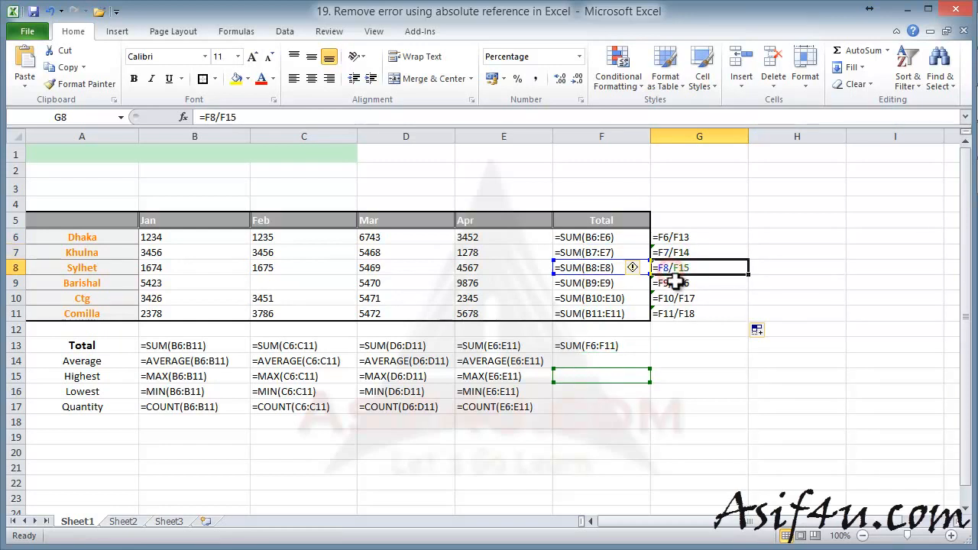
double_click(677, 283)
double_click(680, 298)
double_click(683, 313)
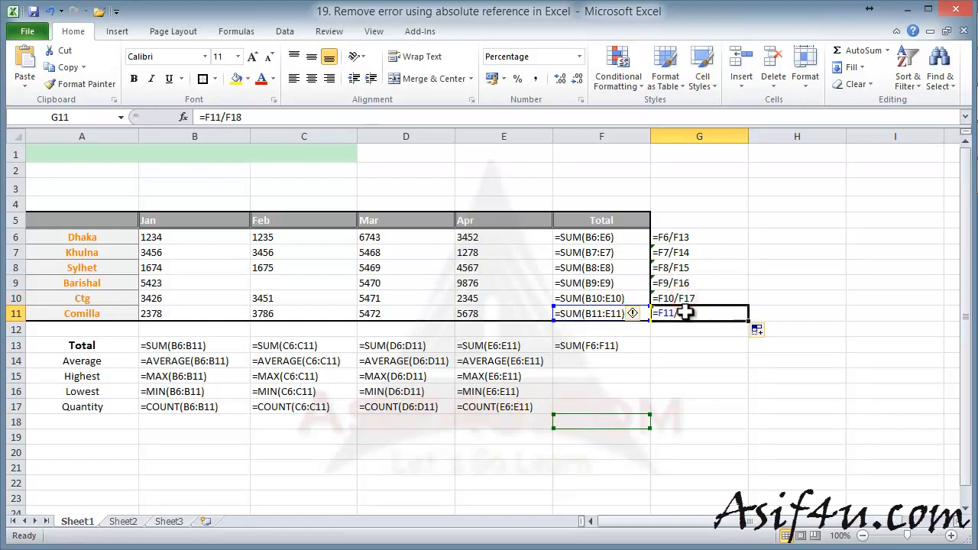
double_click(683, 239)
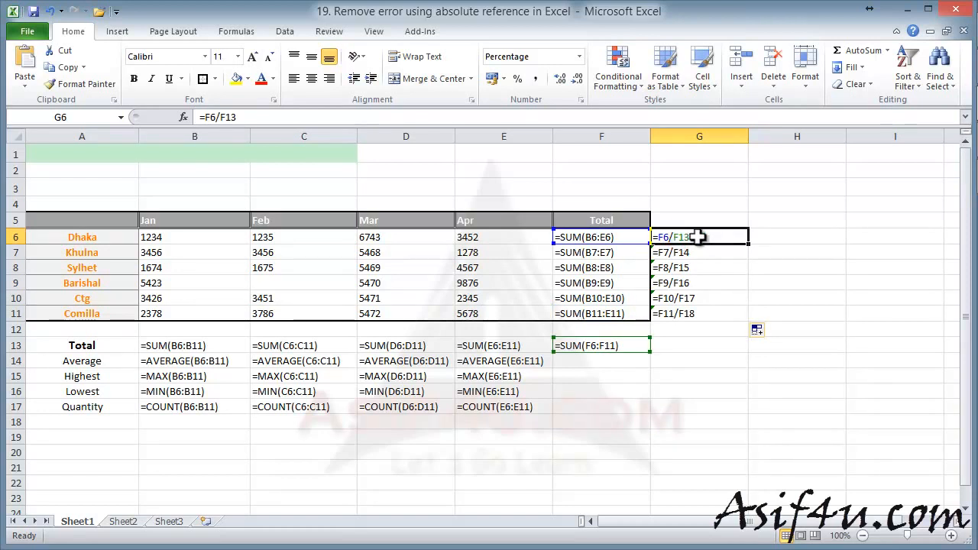
key(Escape)
key(ctrl+grave)
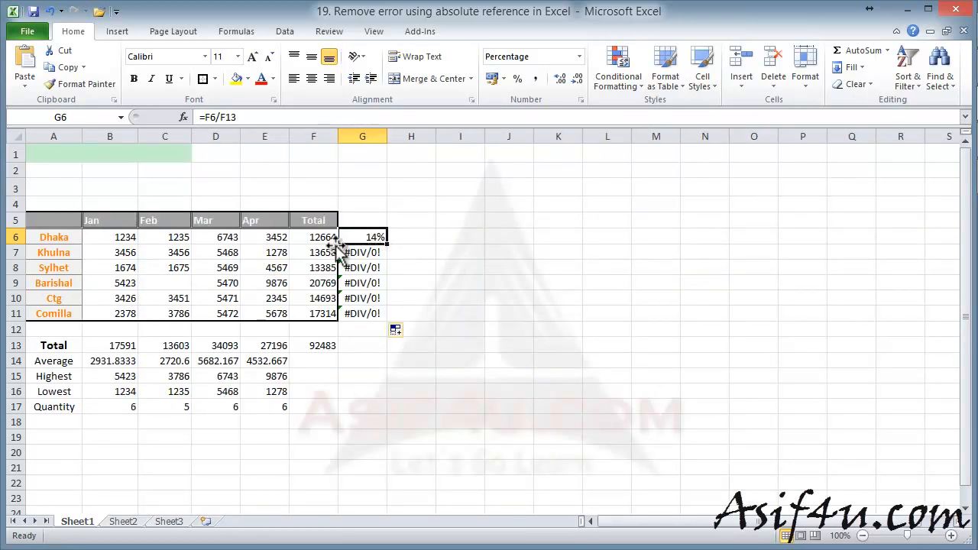
Change the formula in G6 to =F6/$F$13 so that the grand total is an absolute reference
click(458, 220)
click(375, 236)
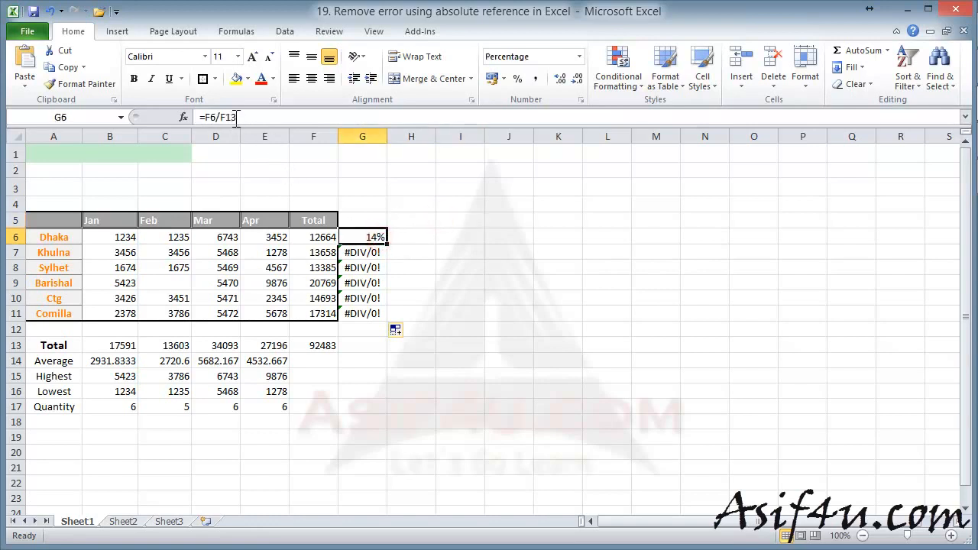
double_click(372, 237)
click(380, 237)
key(BackSpace)
key(BackSpace)
key(BackSpace)
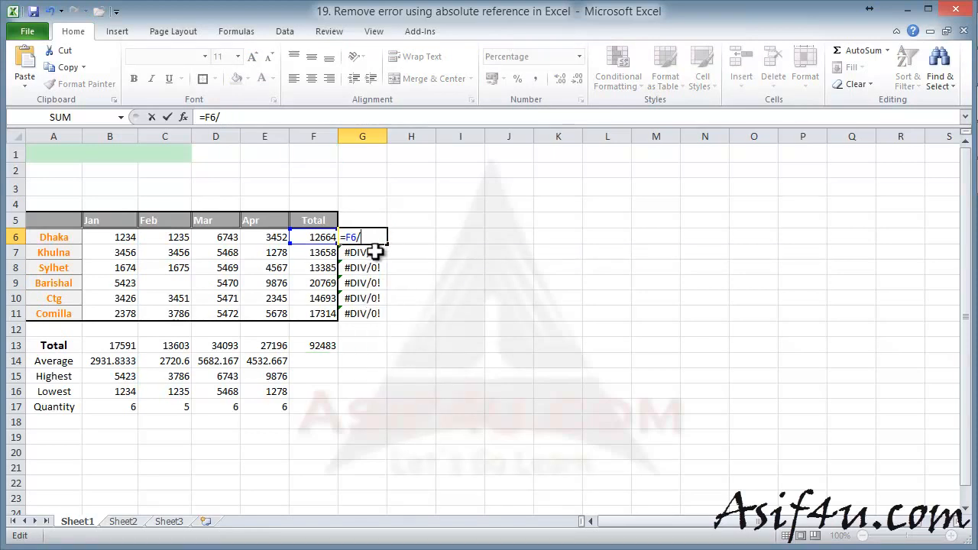
click(321, 345)
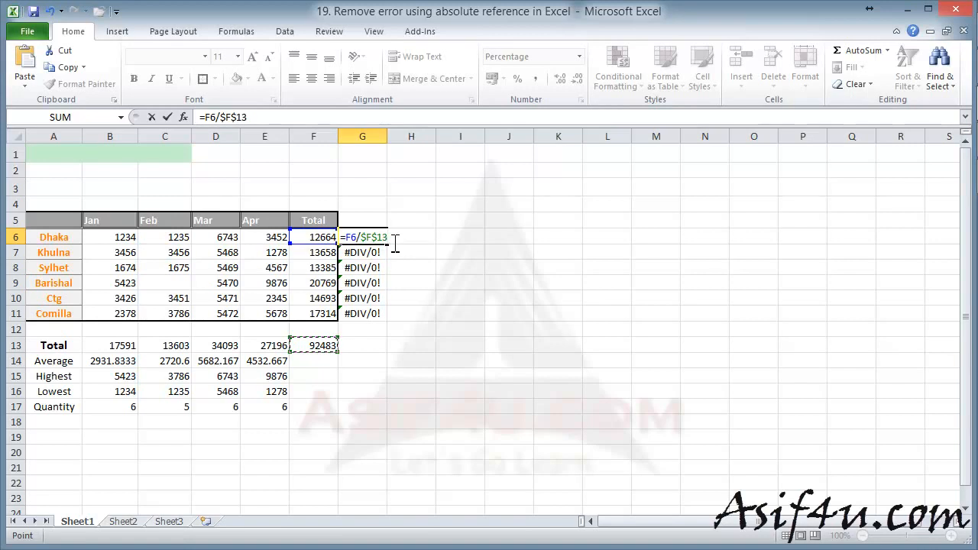
key(F4)
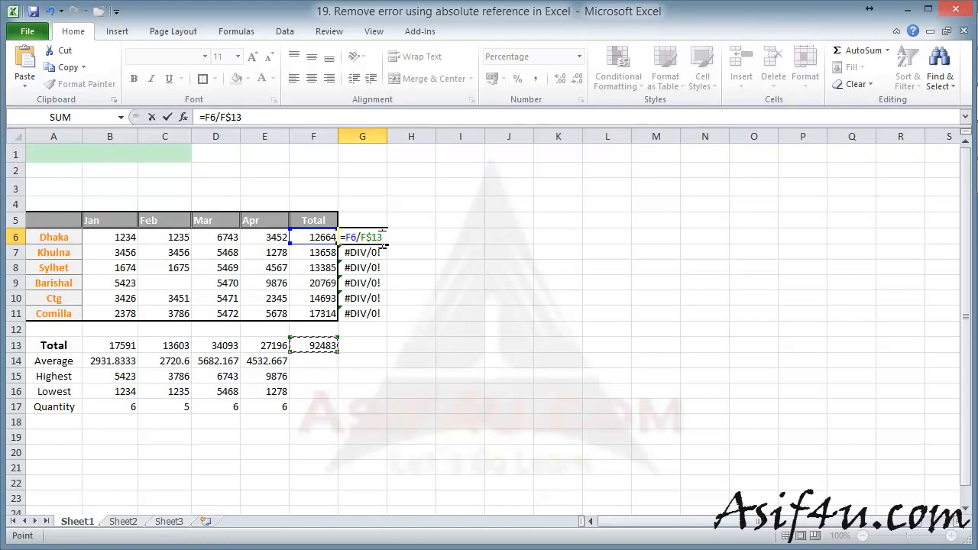
key(F4)
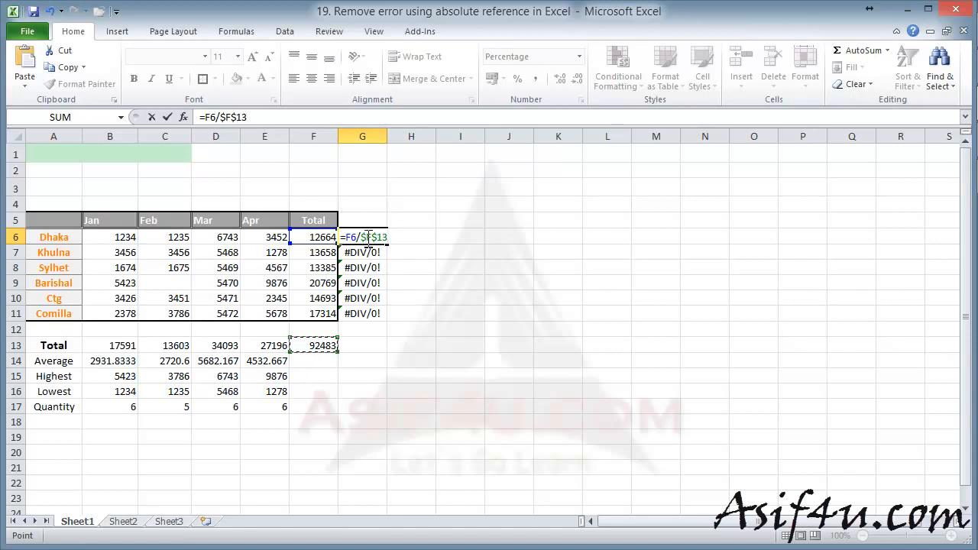
key(Return)
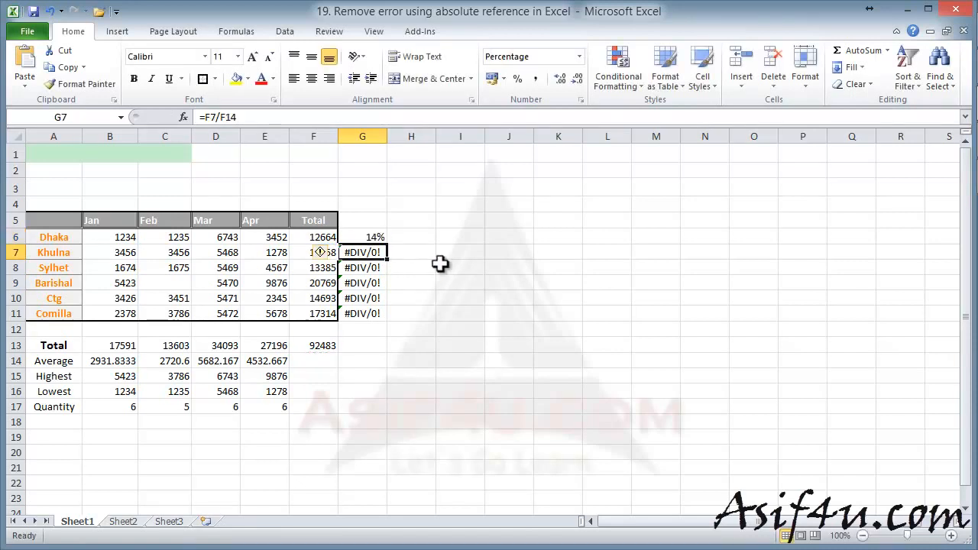
Fill the formula from G6 down to G13 and clear the unneeded percentage in G12
click(378, 238)
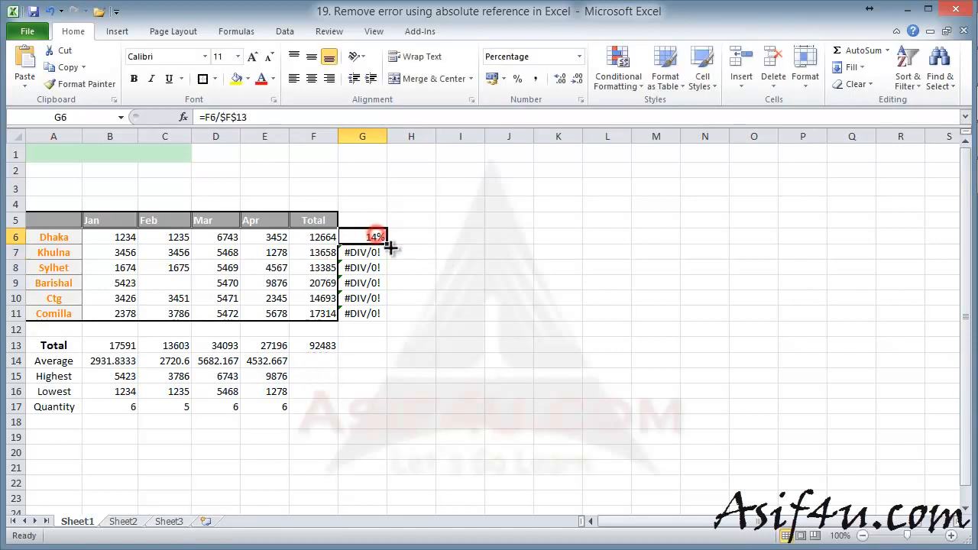
drag(387, 244, 384, 359)
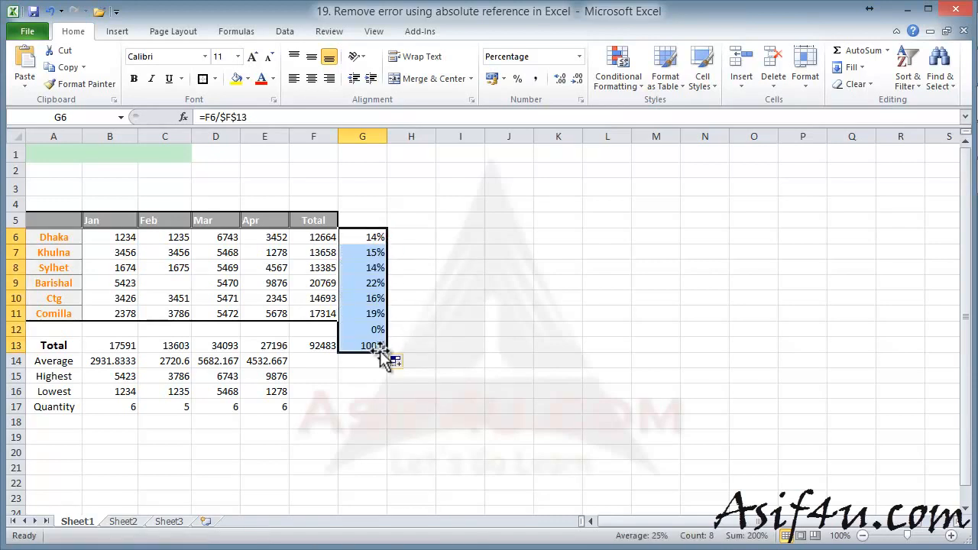
click(445, 330)
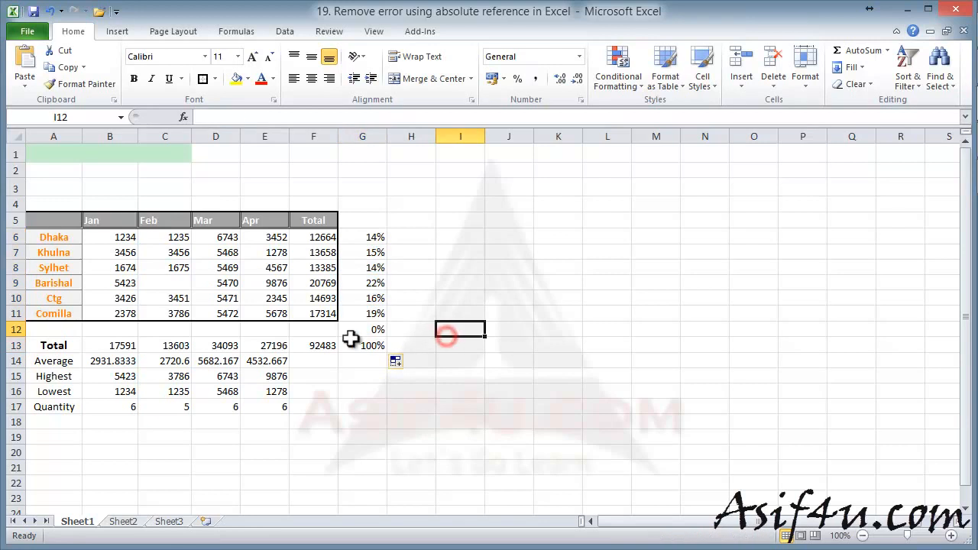
click(364, 330)
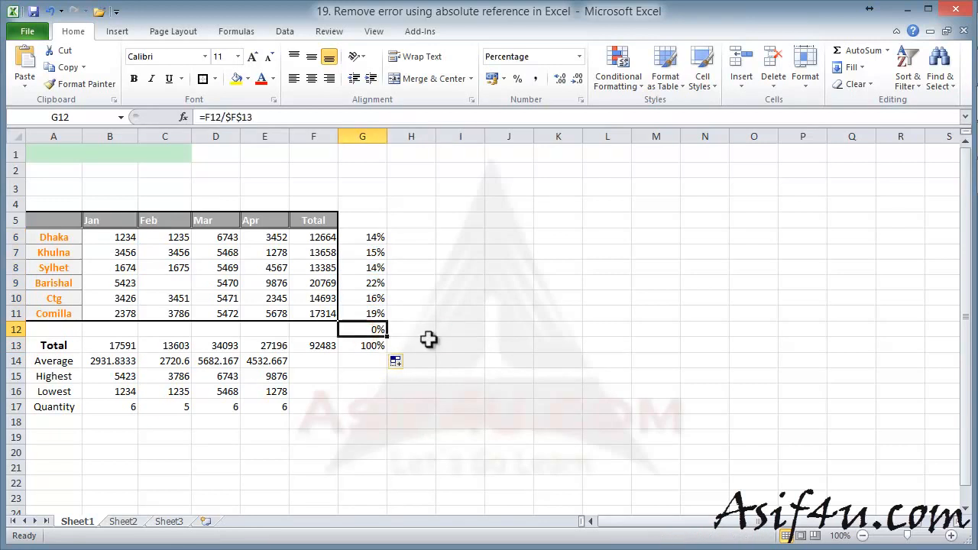
key(Delete)
click(445, 357)
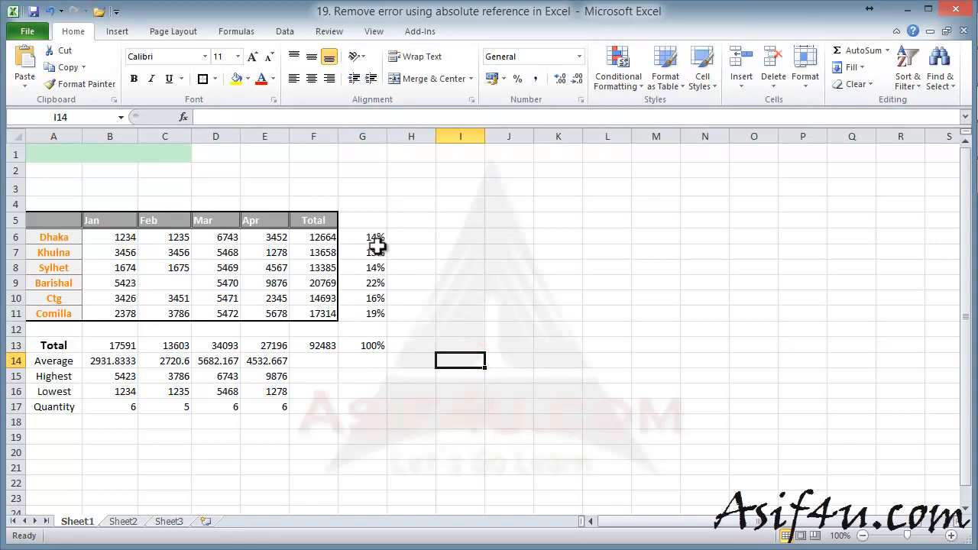